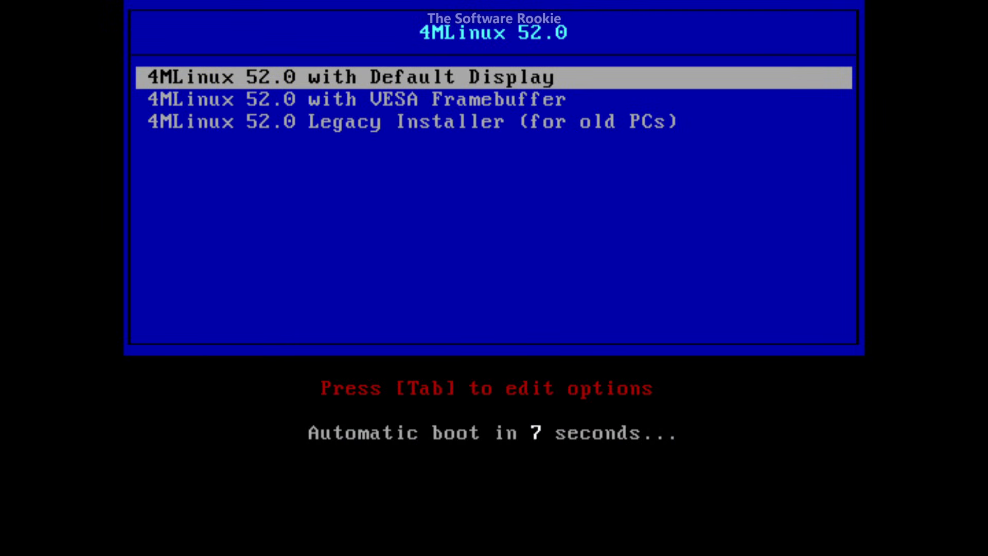
Boot the '4MLinux 52.0 with Default Display' entry from the boot menu.
key("Return")
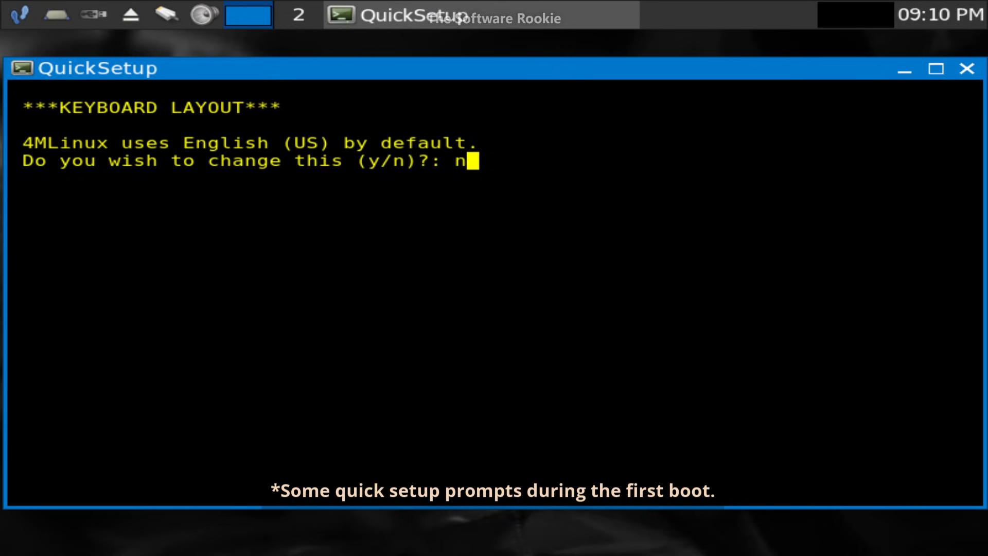
Answer QuickSetup with English (US) keyboard, no root password and not in Europe.
key("Return")
key("Return")
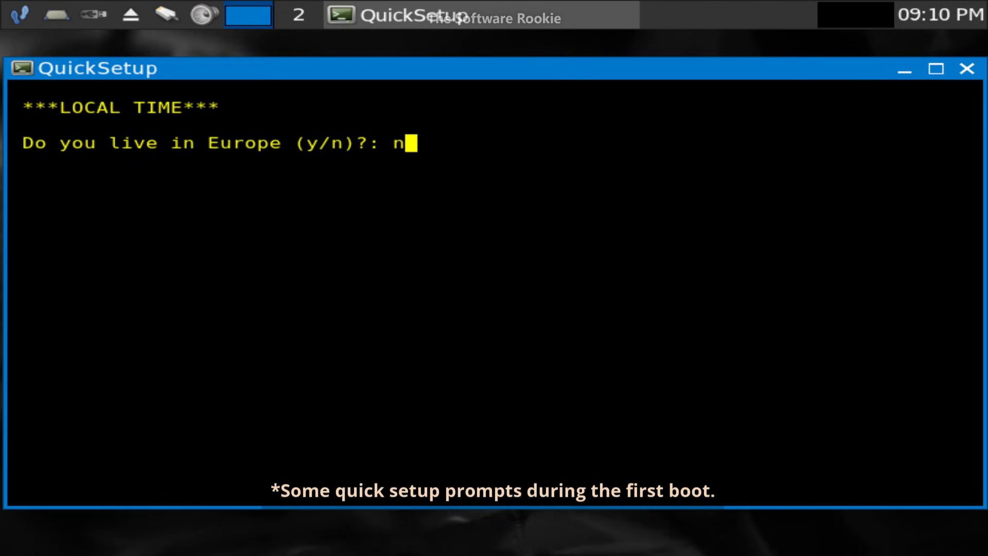
key("Return")
key("BackSpace")
key("Return")
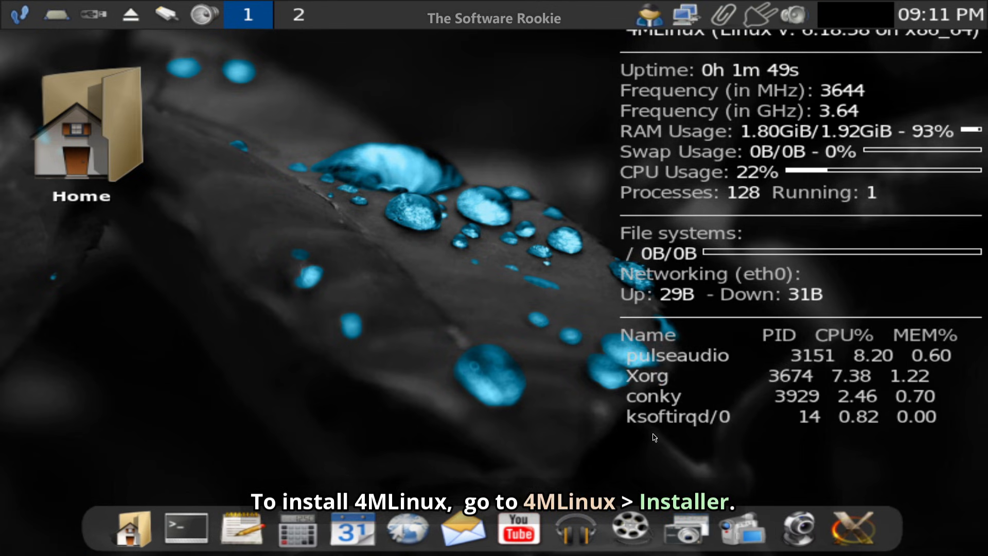
Launch the 4MLinux Installer from the desktop menu's 4MLinux submenu.
left_click(307, 49)
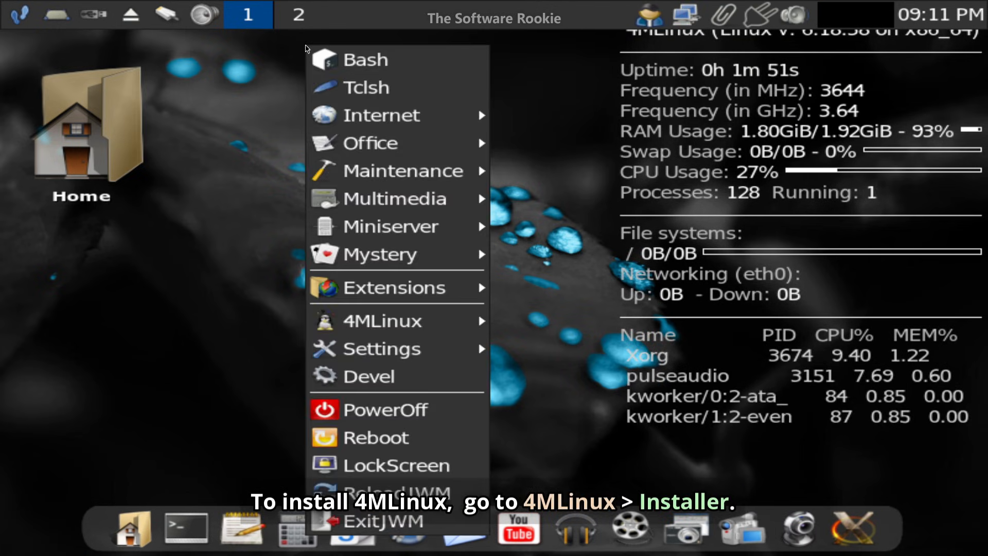
mouse_move(408, 327)
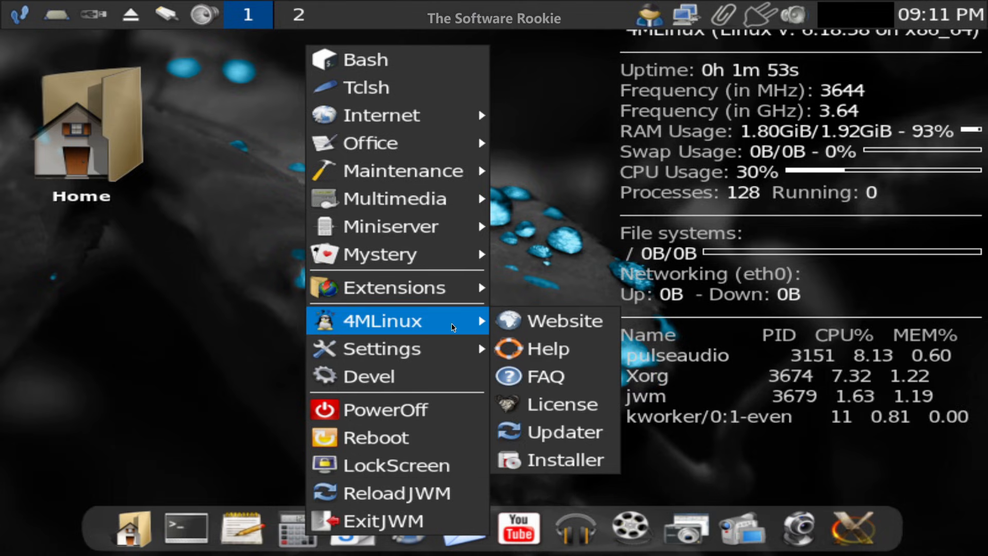
left_click(569, 464)
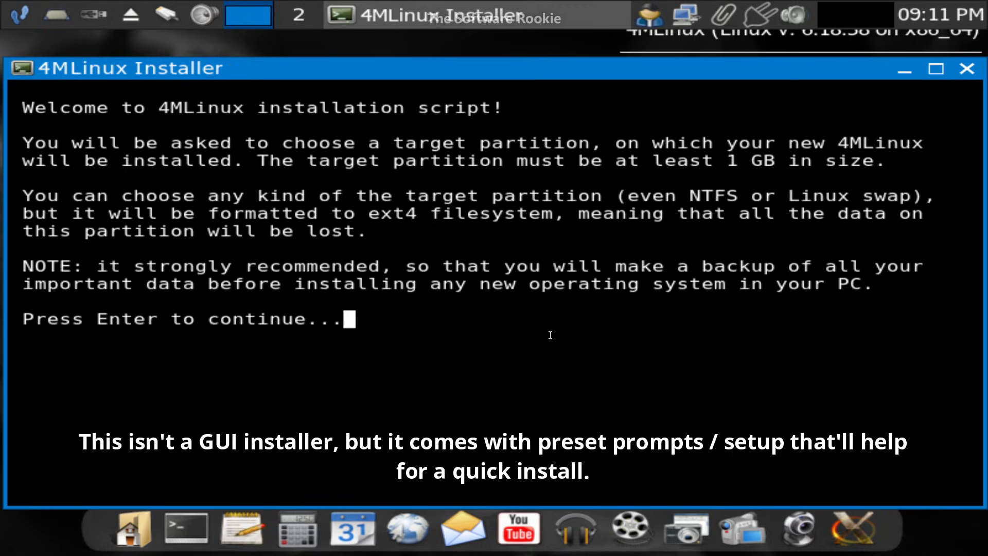
Have the installer create the disk partitions automatically.
key("Return")
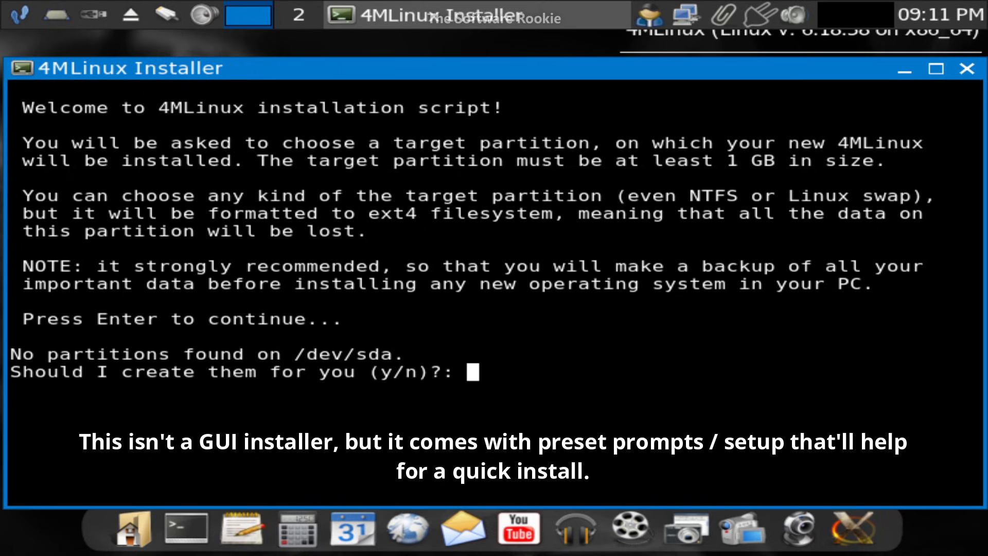
type("y")
key("Return")
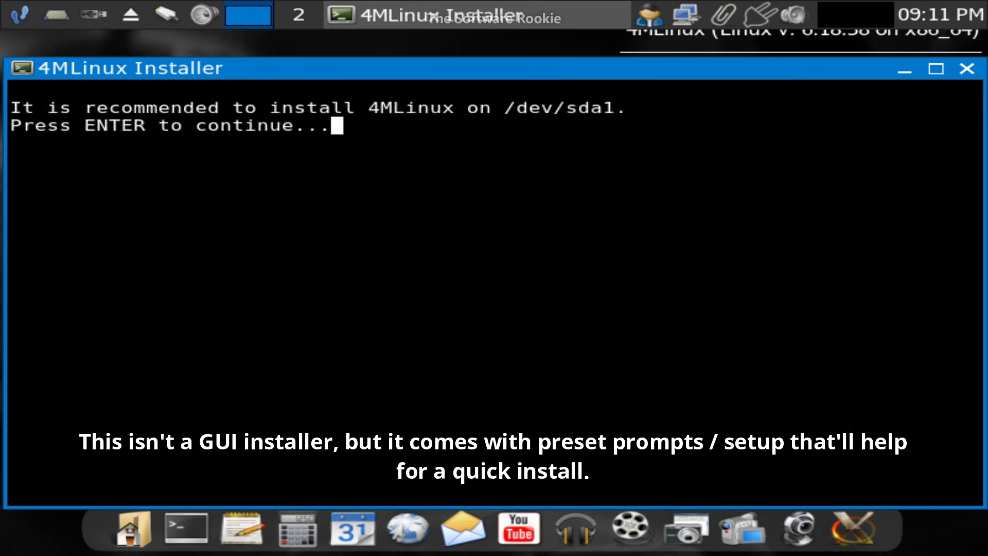
key("Return")
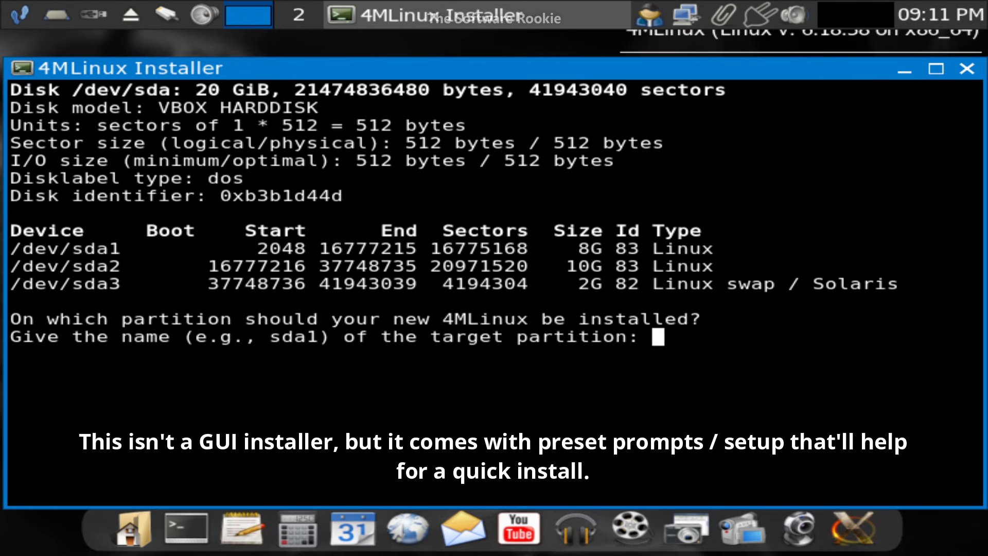
Target sda1 kept as ext4, with 4MLinux as the only OS, and start installing.
type("sd")
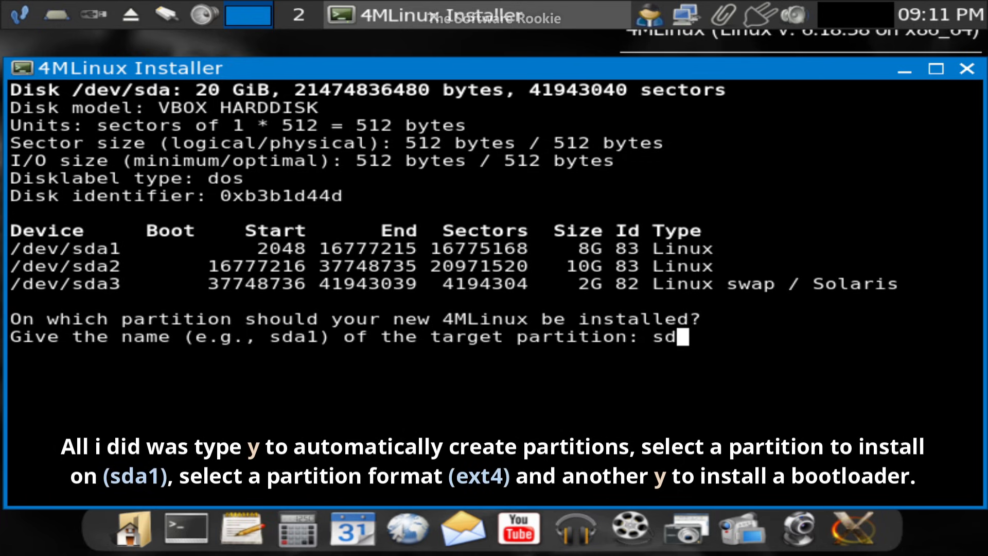
type("a1")
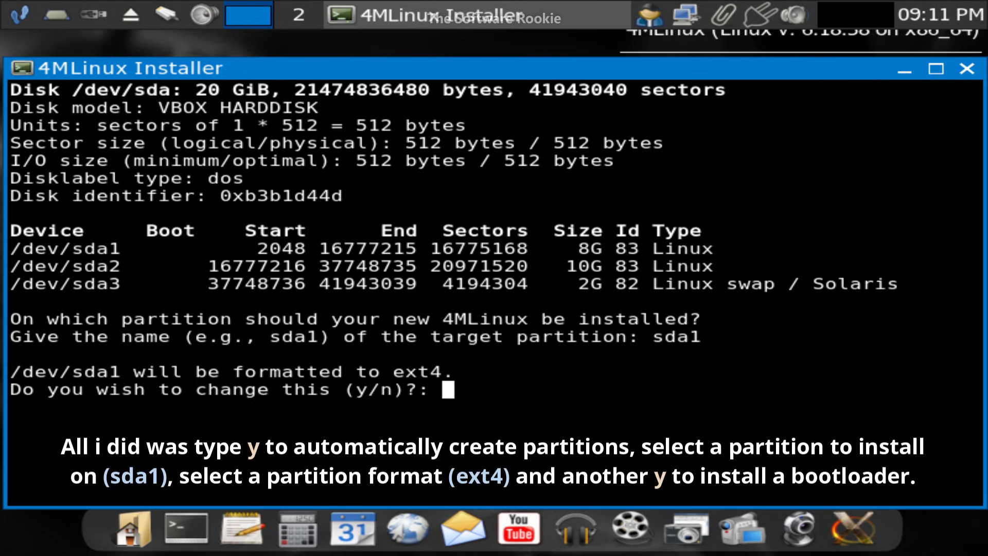
type("n")
key("Return")
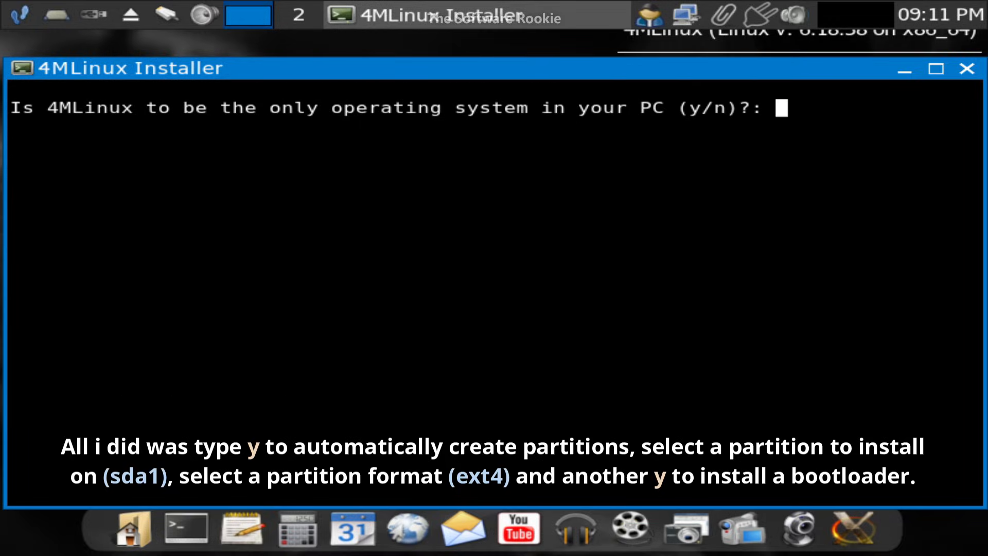
type("y")
key("Return")
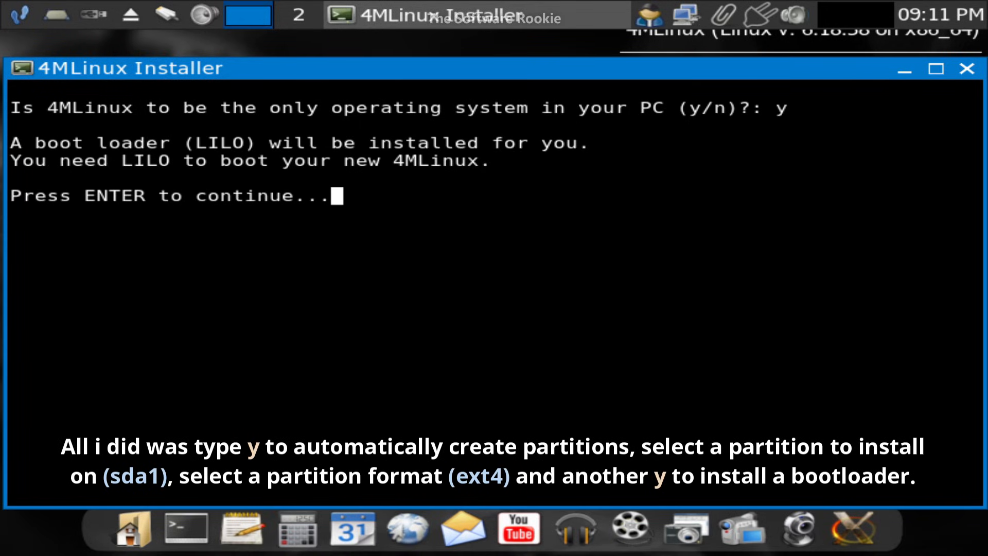
key("Return")
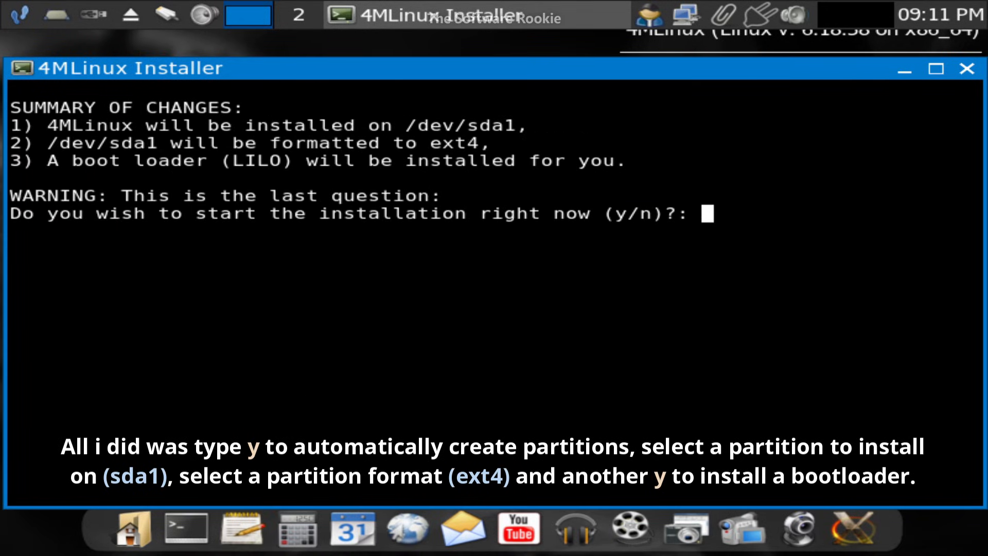
type("y")
key("Return")
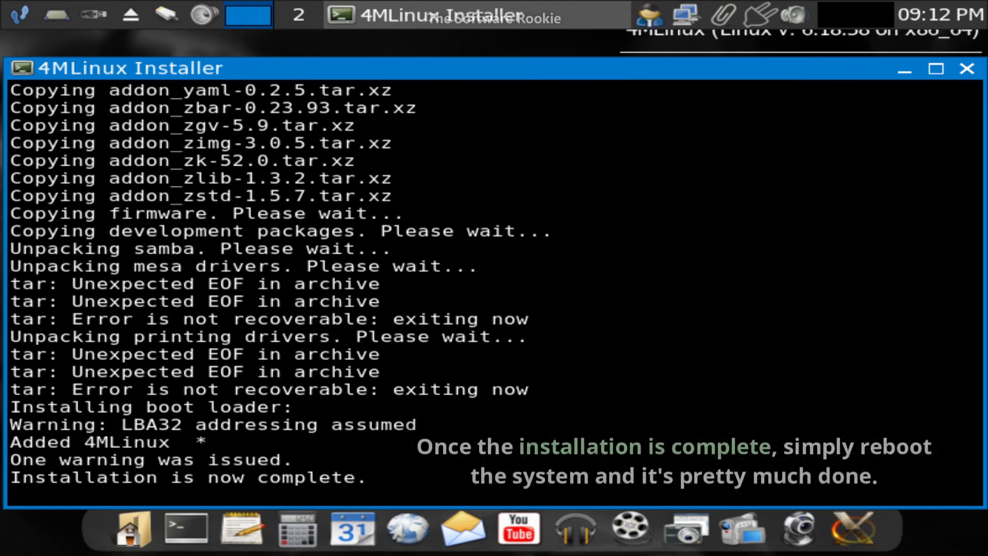
Close the finished installer window and confirm the system reboot.
left_click_drag(436, 73, 434, 62)
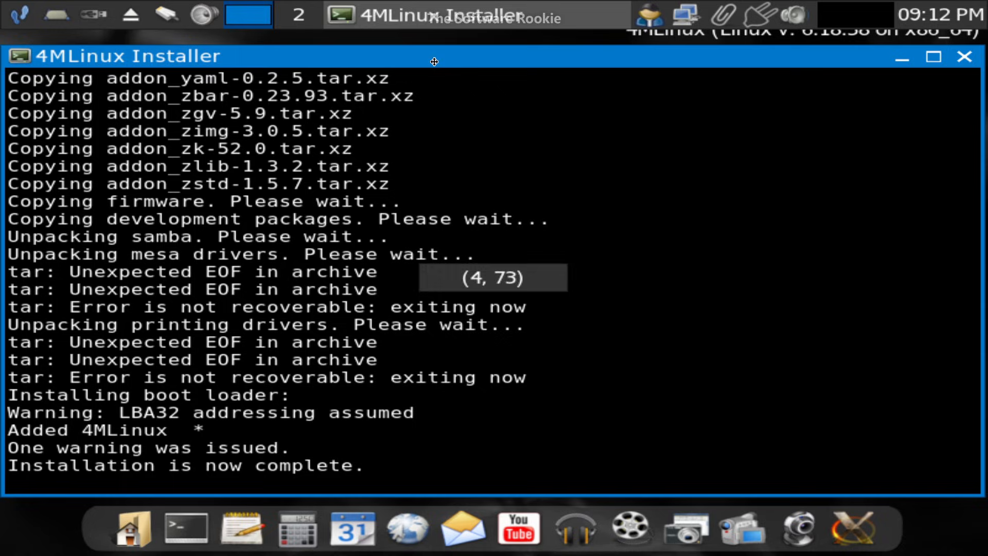
left_click(961, 61)
left_click(453, 316)
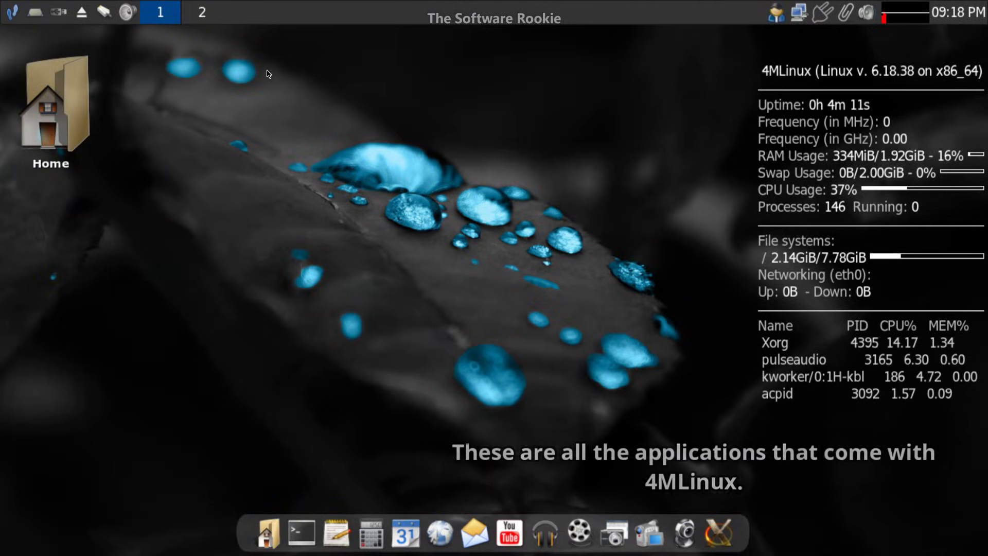
Browse the Multimedia, Miniserver, Mystery, Extensions and Settings menus, then launch NetSurf from the dock.
right_click(263, 55)
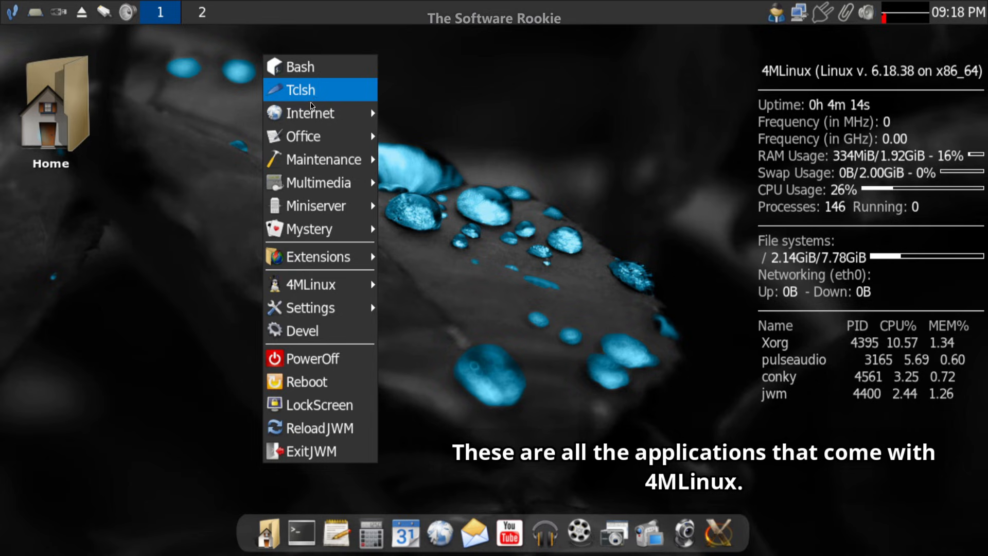
mouse_move(340, 114)
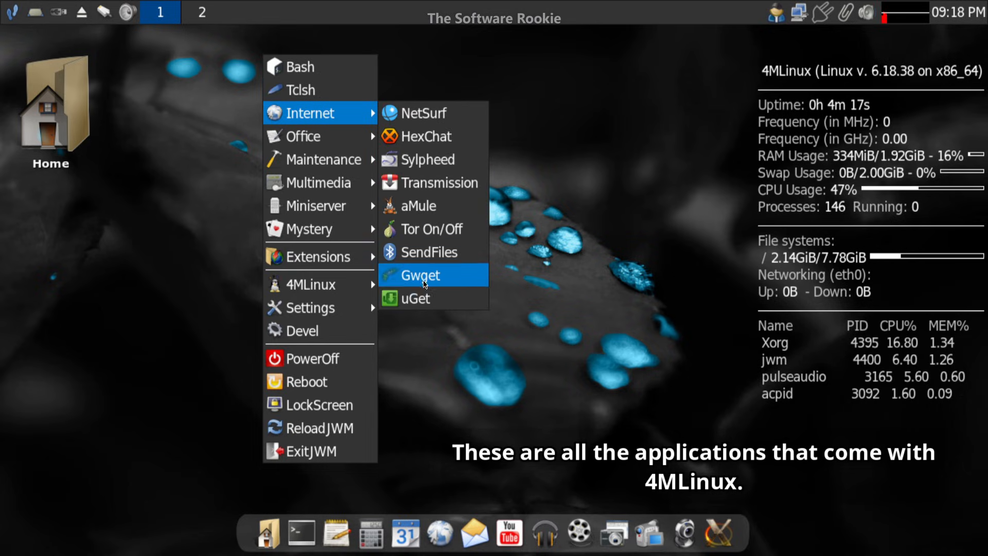
mouse_move(341, 138)
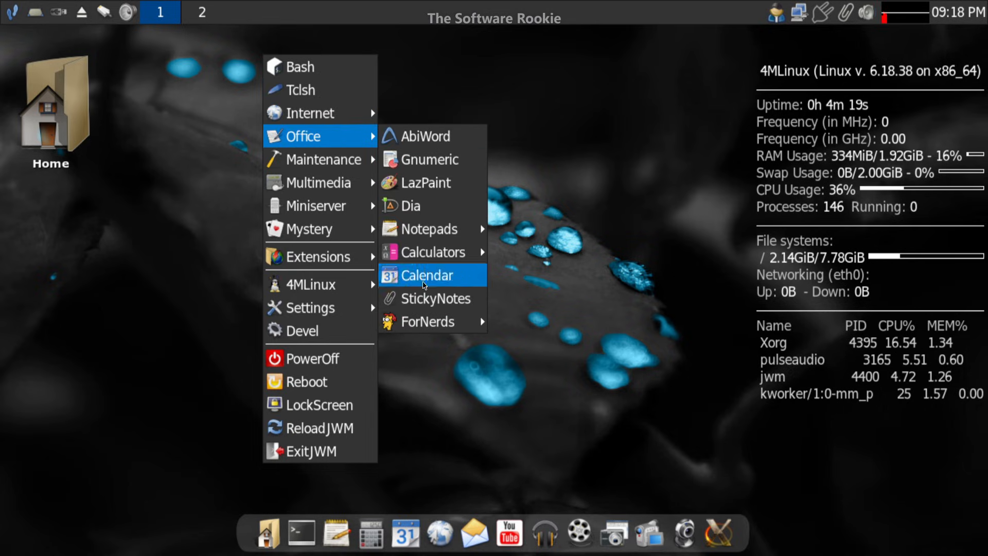
mouse_move(340, 160)
mouse_move(417, 187)
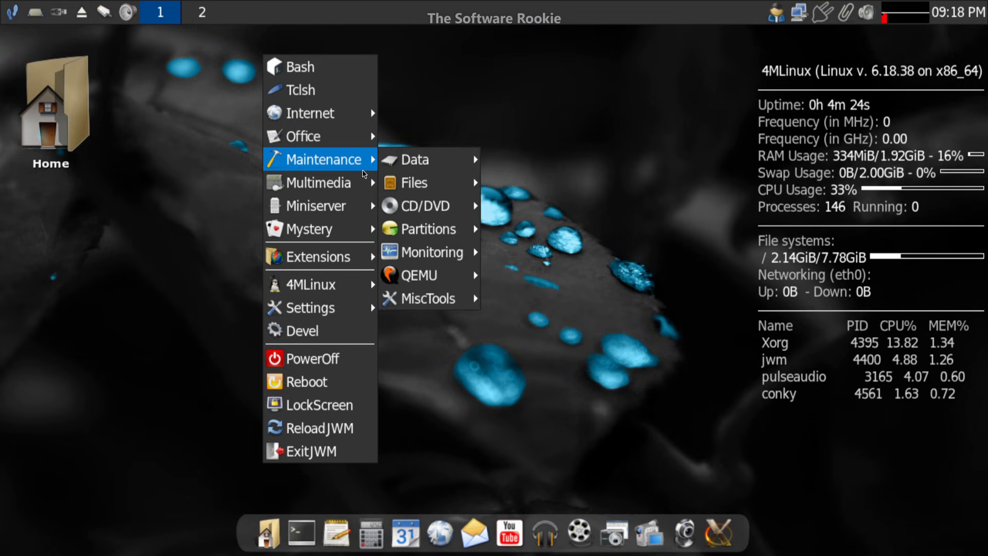
mouse_move(361, 183)
mouse_move(425, 367)
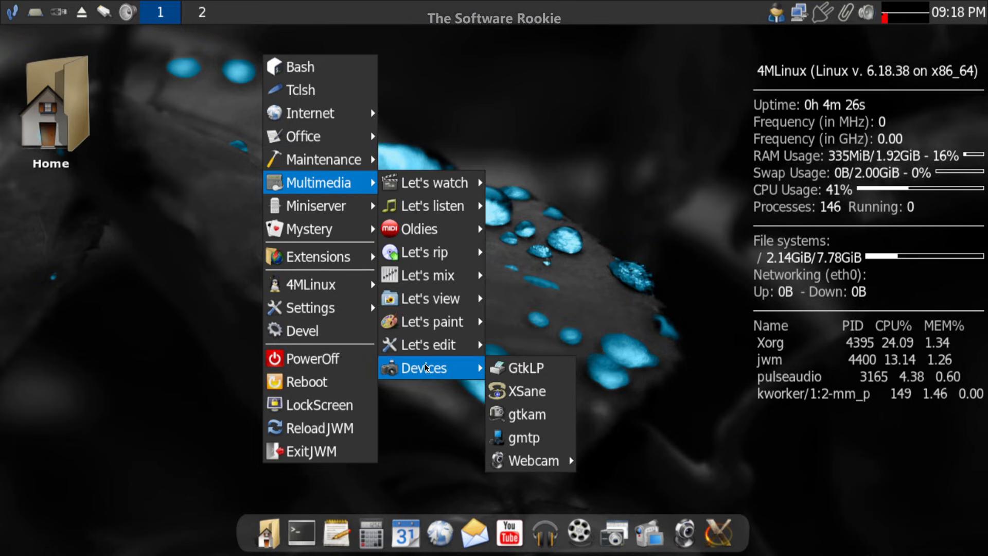
mouse_move(341, 211)
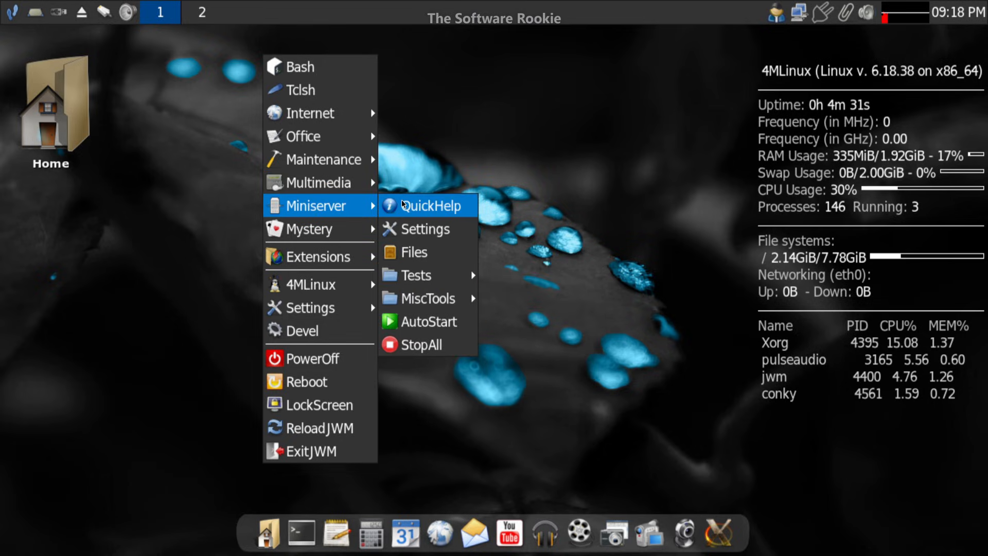
mouse_move(329, 229)
mouse_move(425, 297)
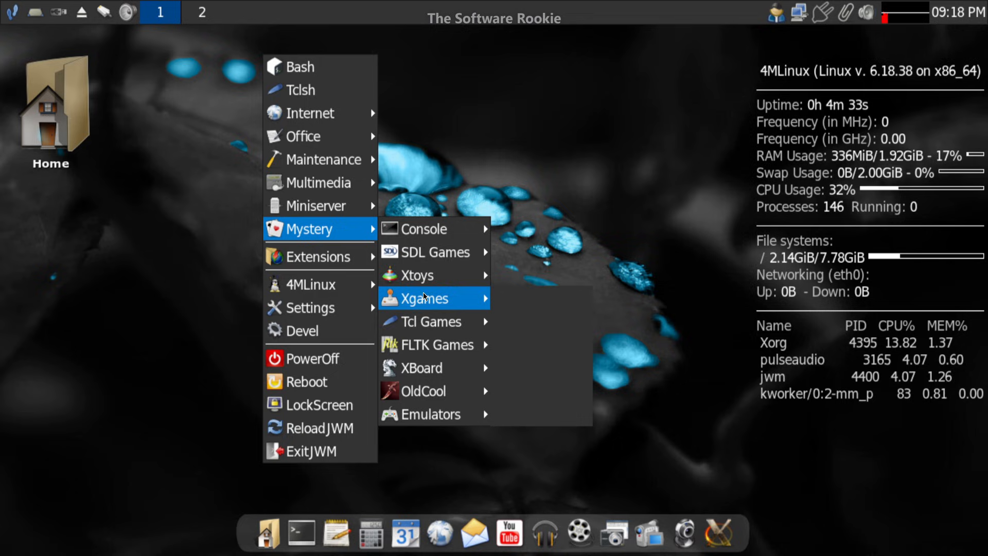
mouse_move(426, 394)
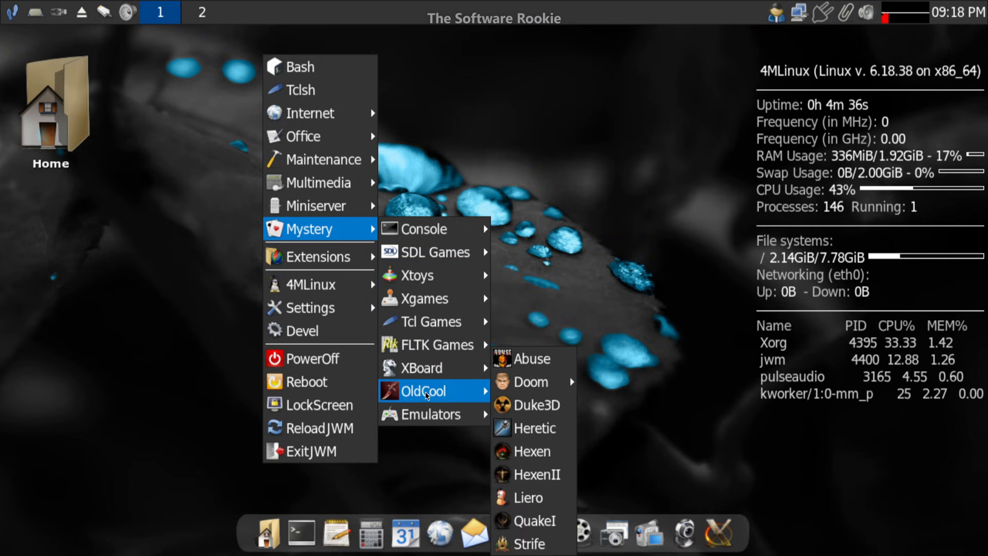
mouse_move(355, 257)
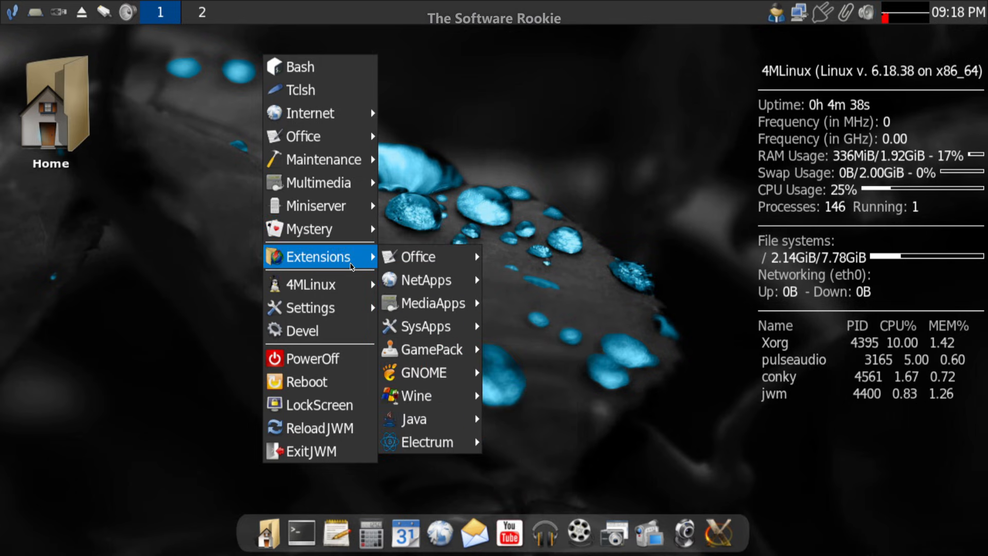
mouse_move(392, 317)
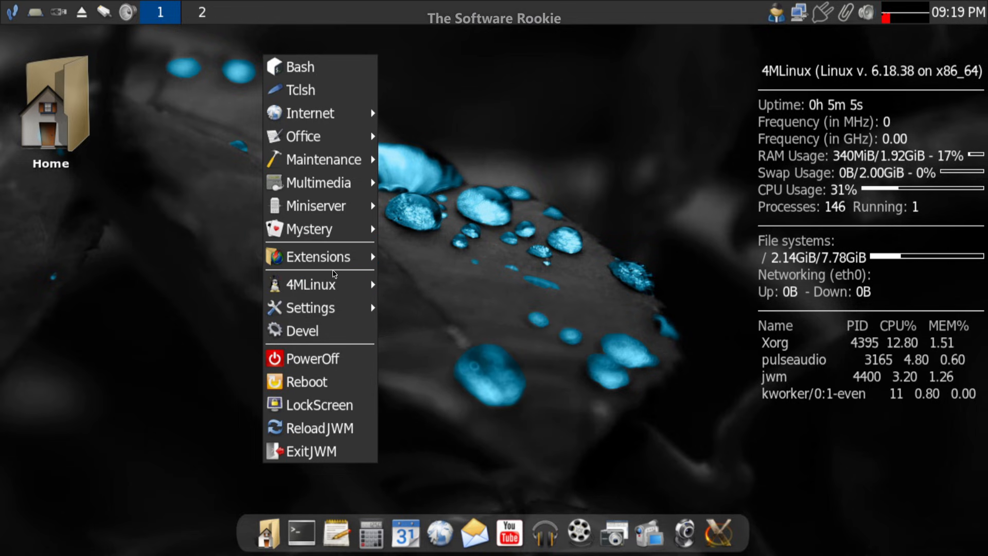
mouse_move(340, 288)
mouse_move(340, 307)
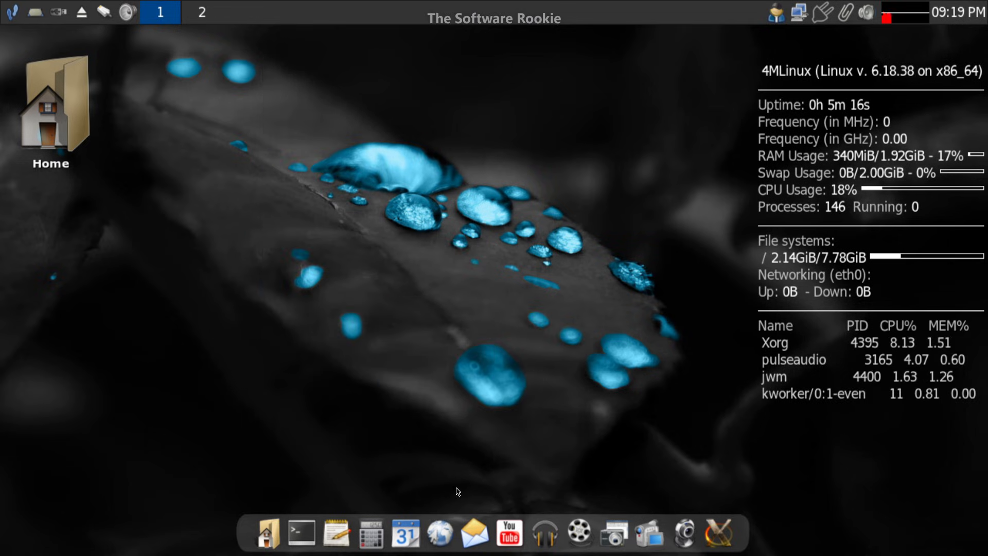
left_click(442, 523)
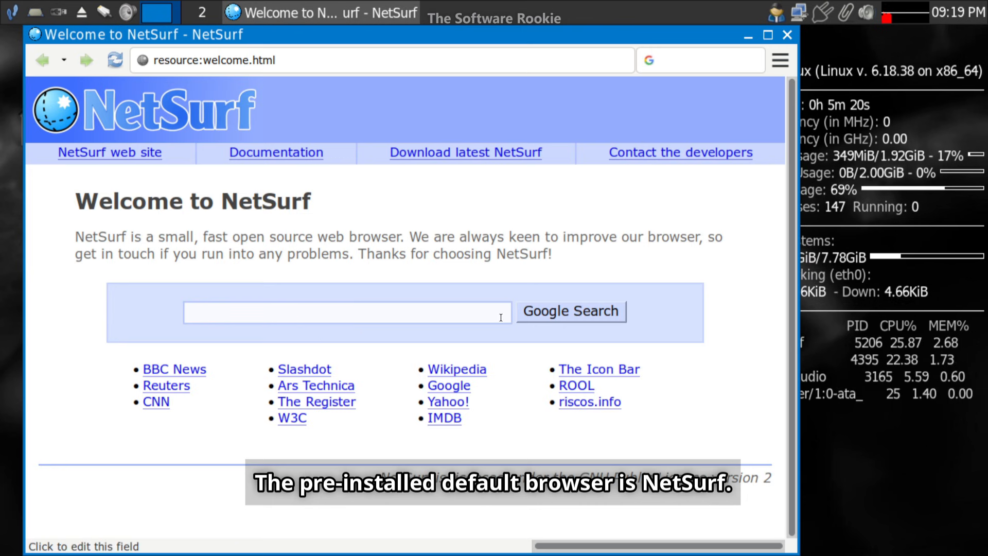
Close NetSurf and start the Firefox installer from Extensions > NetApps > Browser.
left_click(788, 35)
right_click(313, 42)
mouse_move(367, 252)
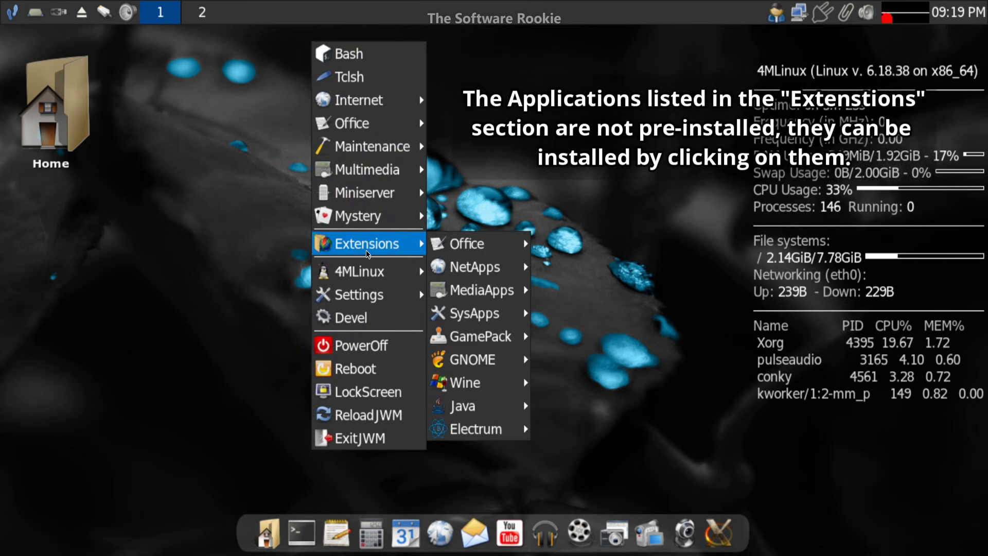
mouse_move(475, 269)
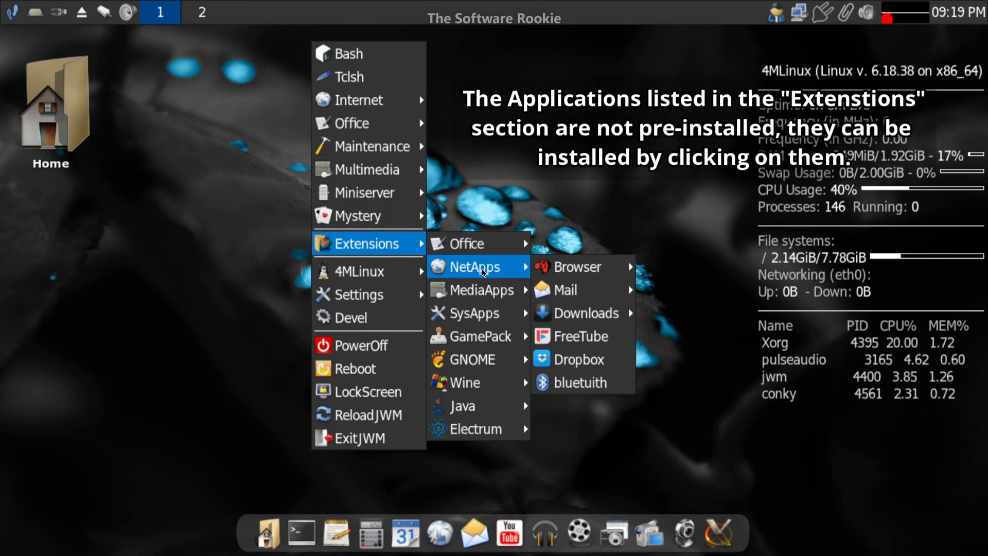
mouse_move(575, 274)
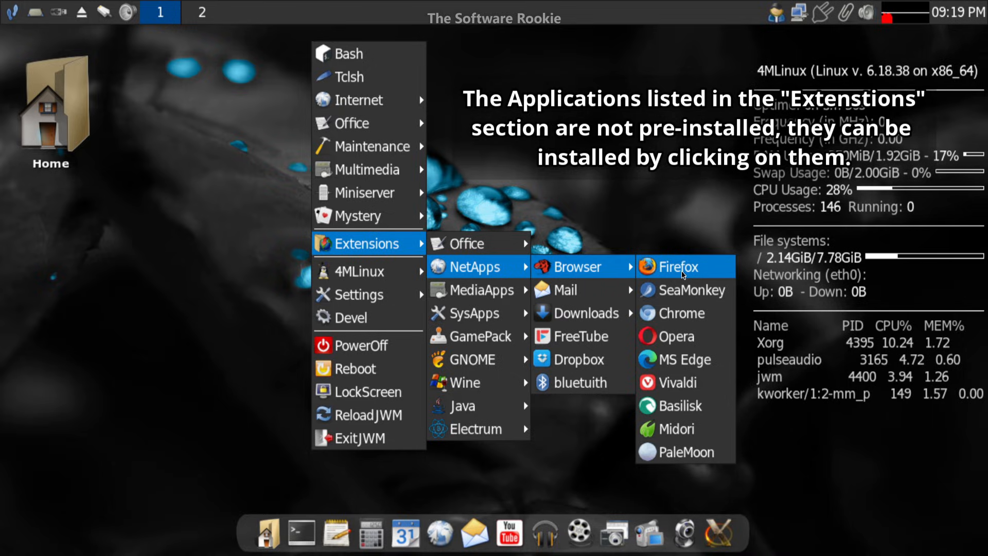
left_click(683, 273)
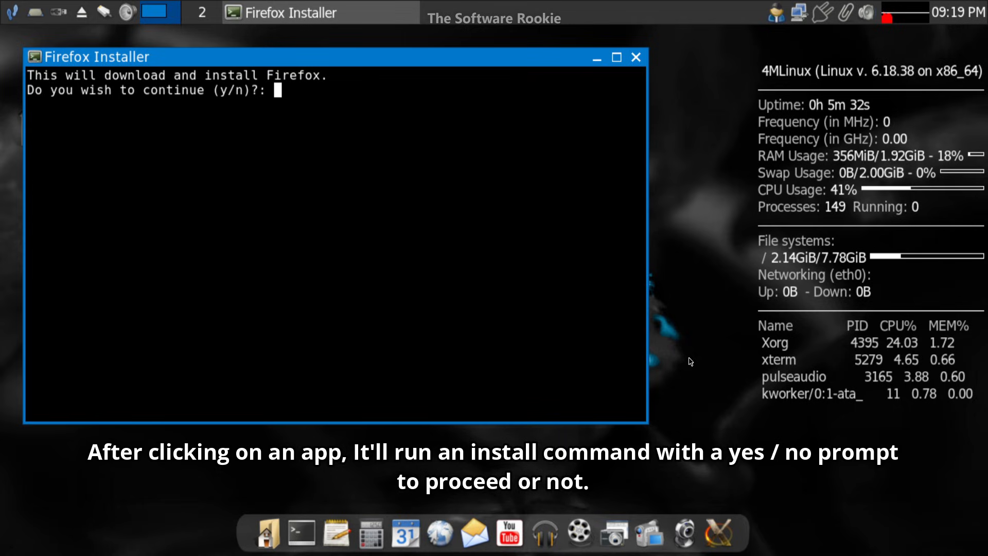
Confirm the Firefox install with y and finish its onboarding to a New Tab.
type("y")
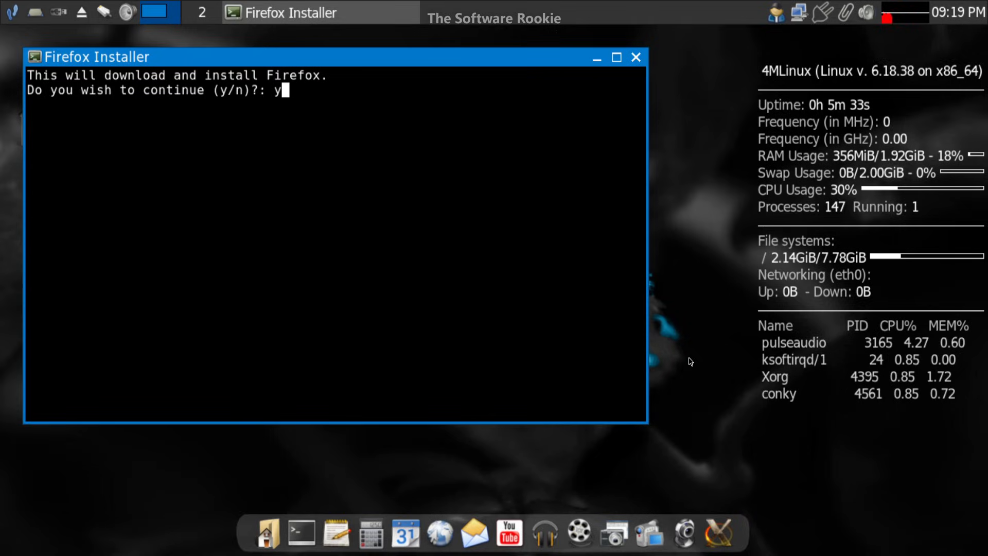
key("Return")
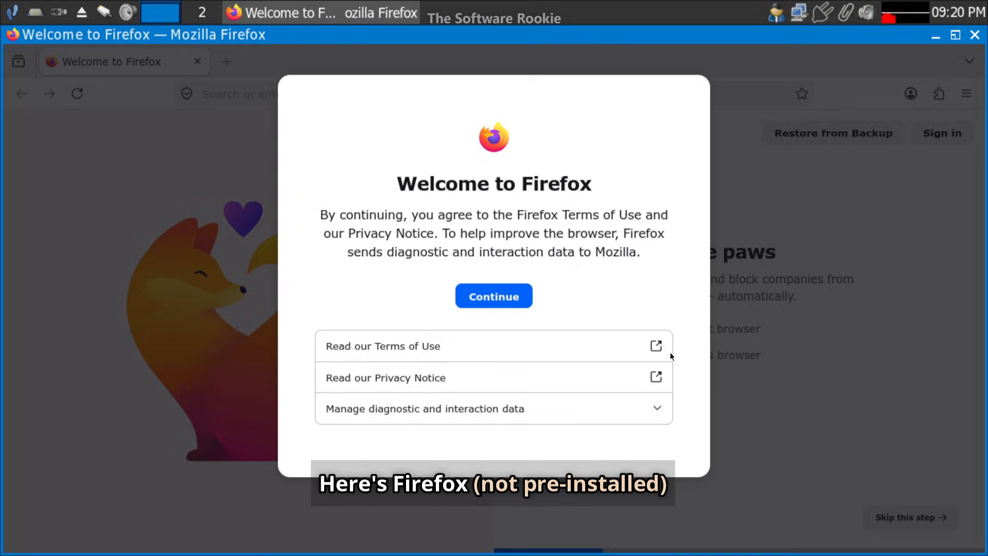
left_click(508, 305)
left_click(906, 519)
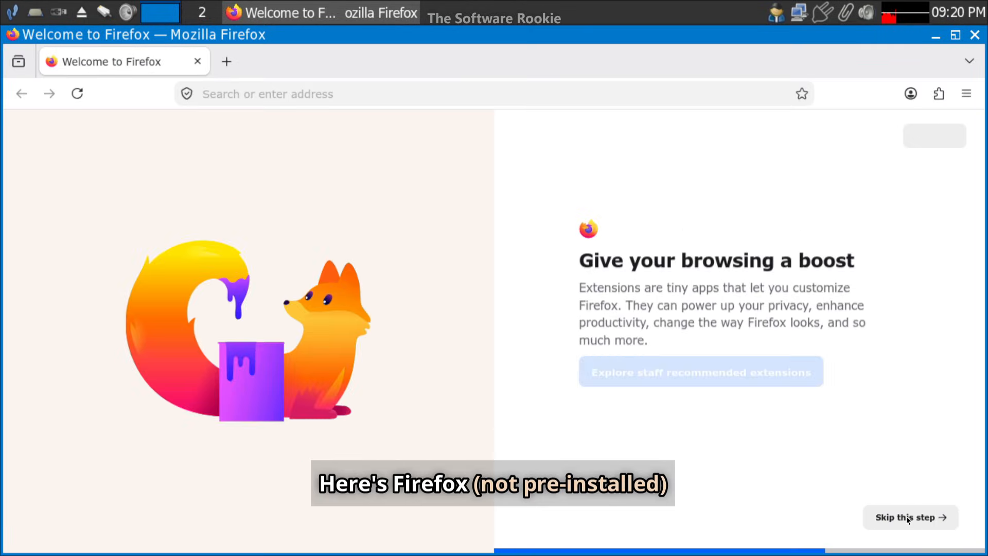
left_click(910, 516)
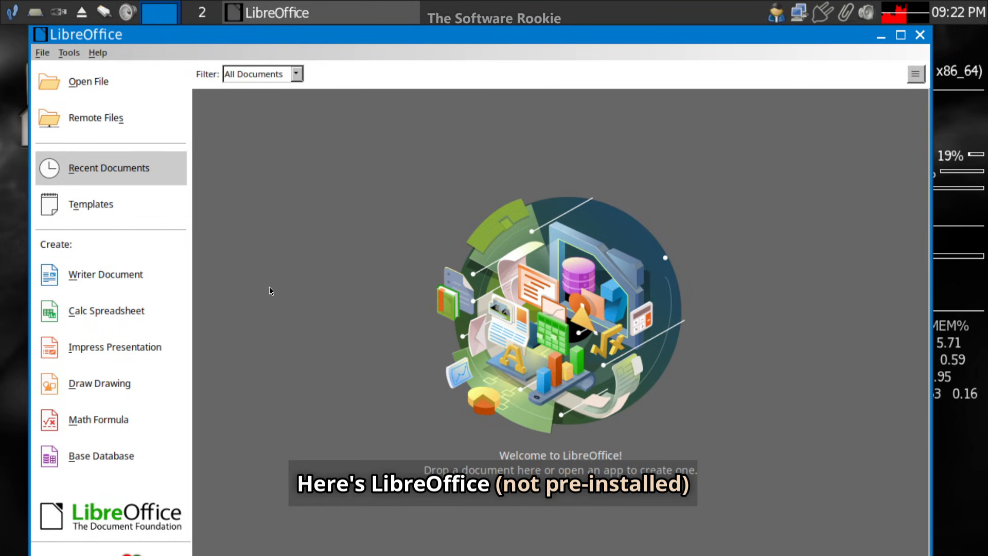
Start a new Writer document, type 'Test', and select all the text.
left_click(134, 275)
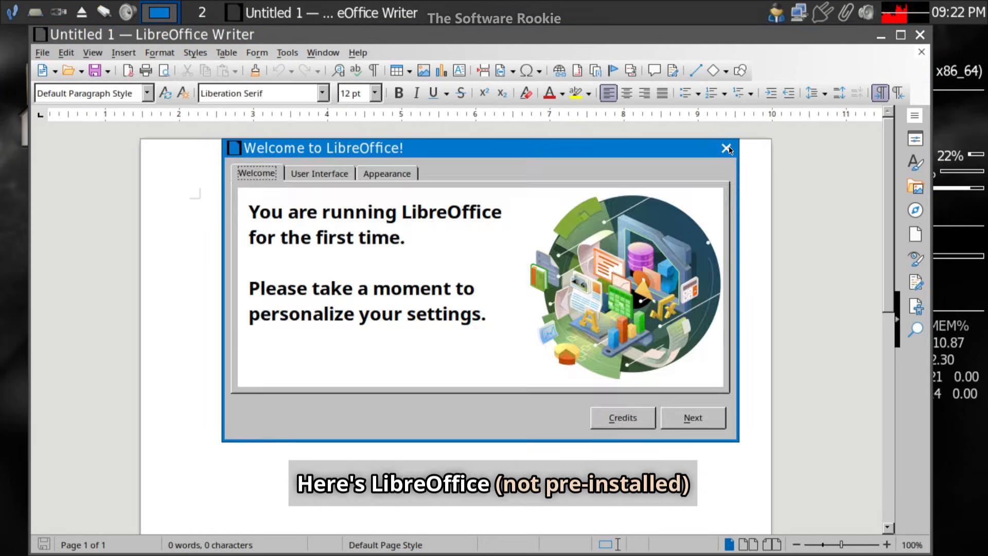
left_click(729, 150)
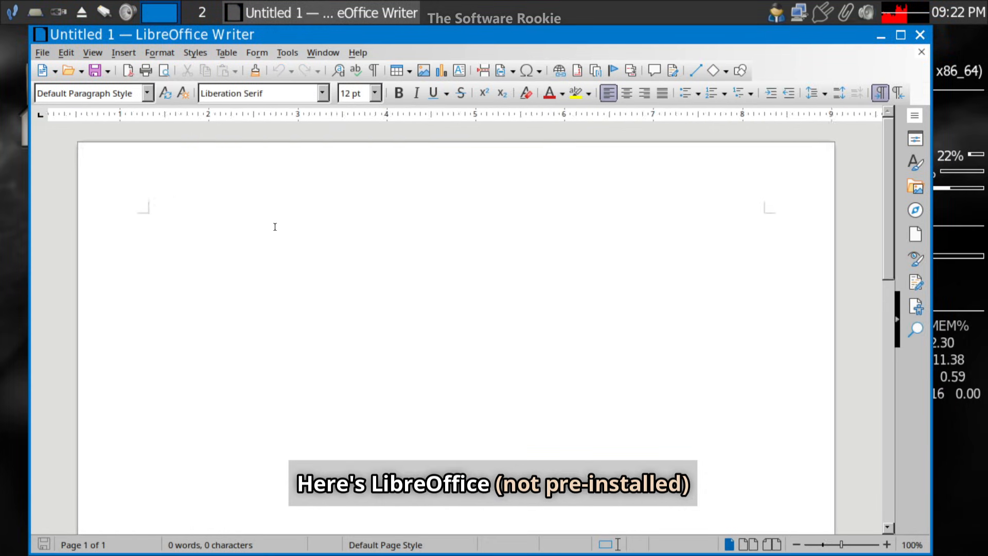
type("Test test test")
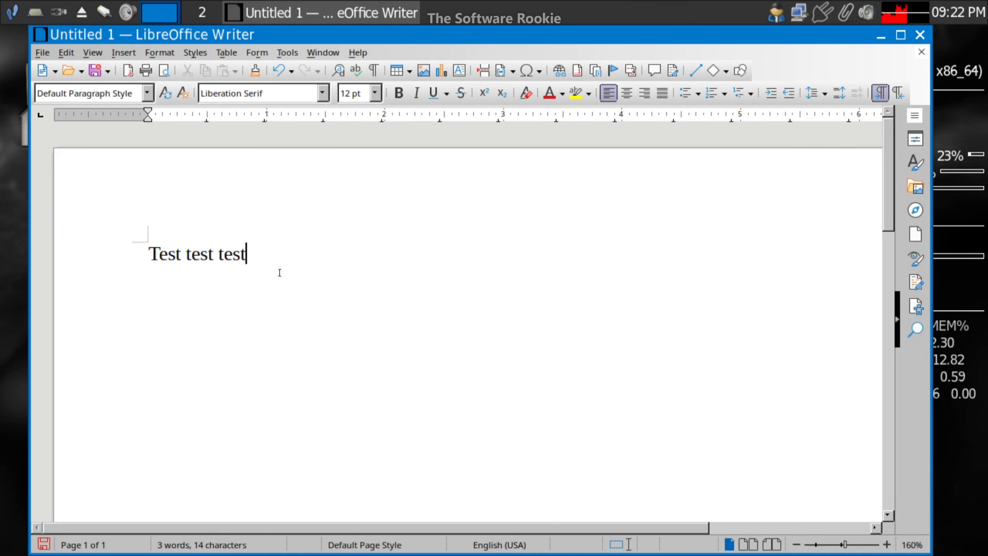
key("ctrl+a")
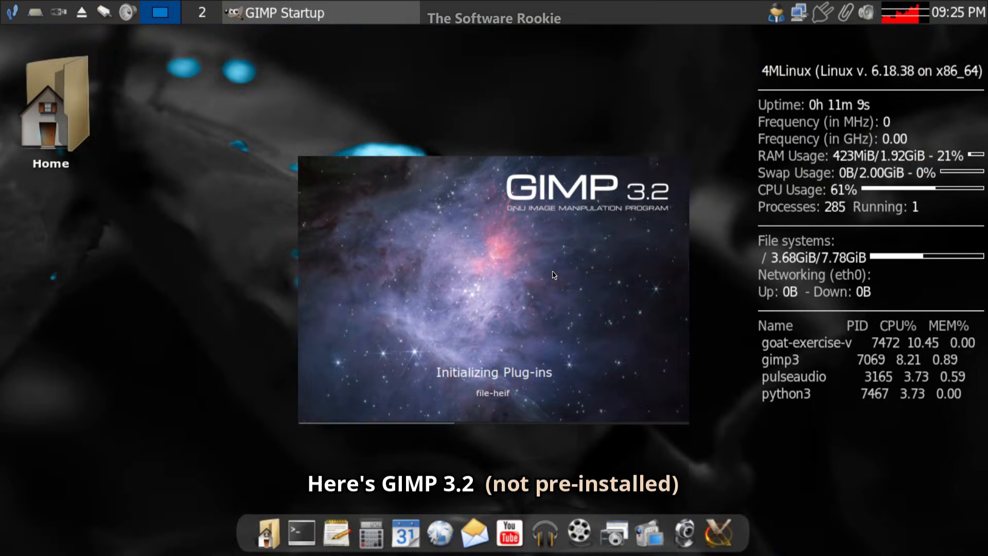